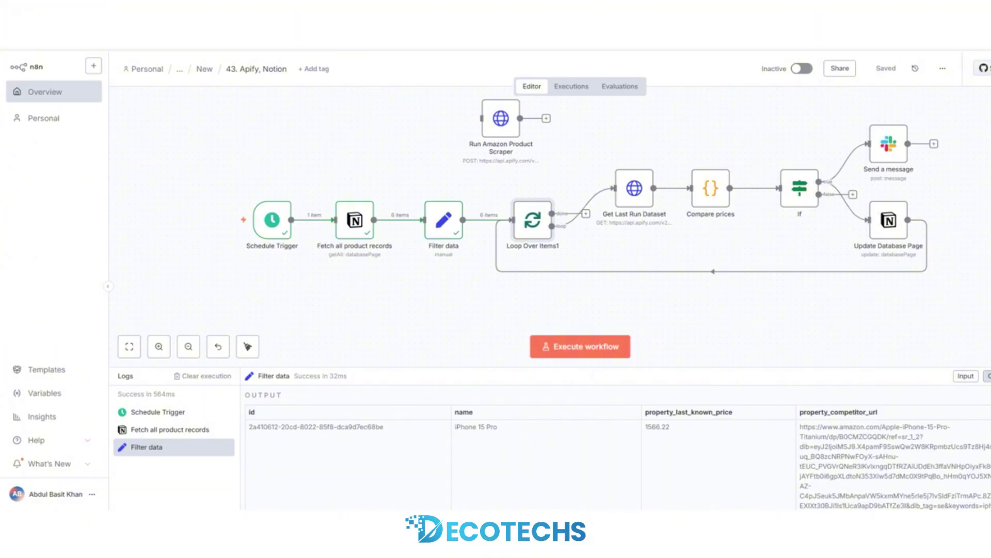
# - Open the Fetch all product records node to view its Notion settings and output
pyautogui.moveTo(269, 221)
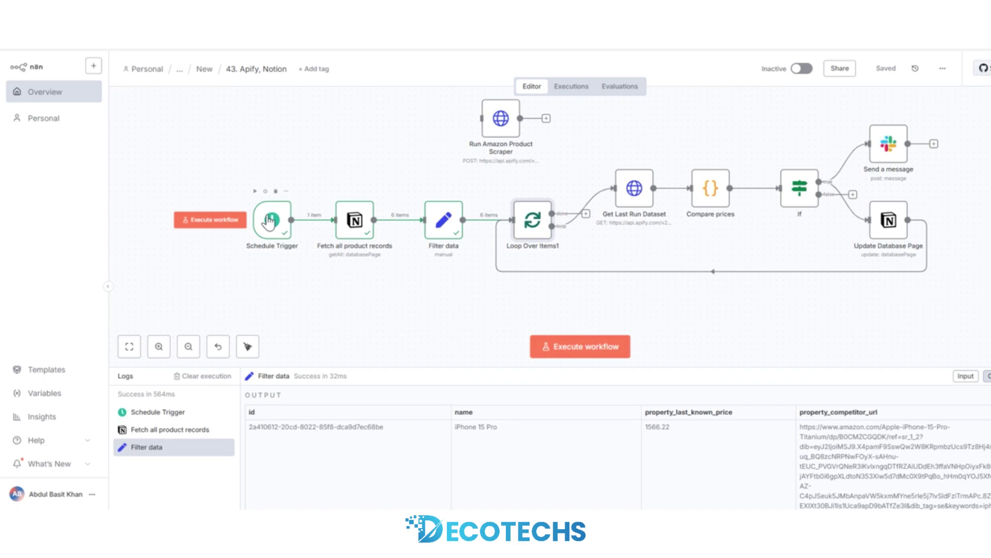
pyautogui.click(356, 231)
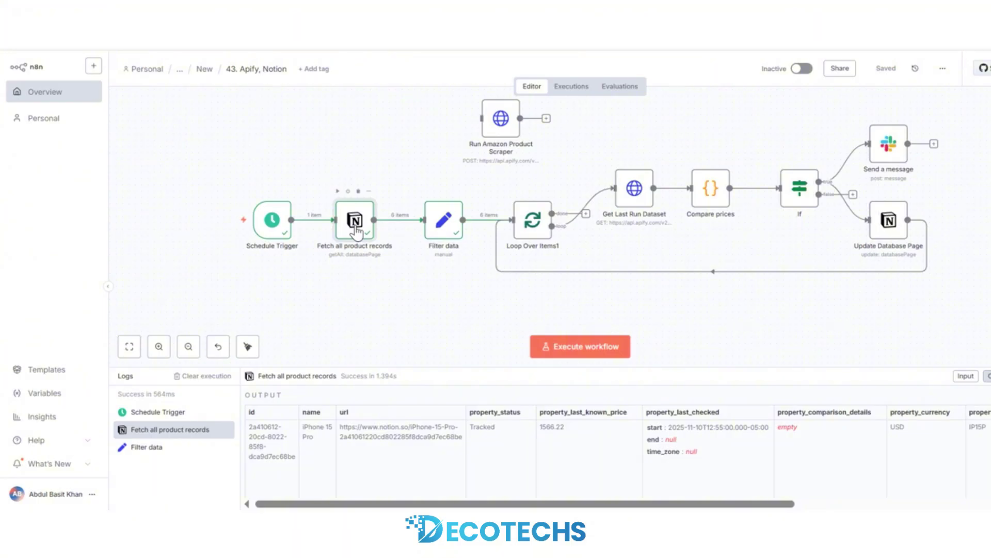
pyautogui.doubleClick(356, 231)
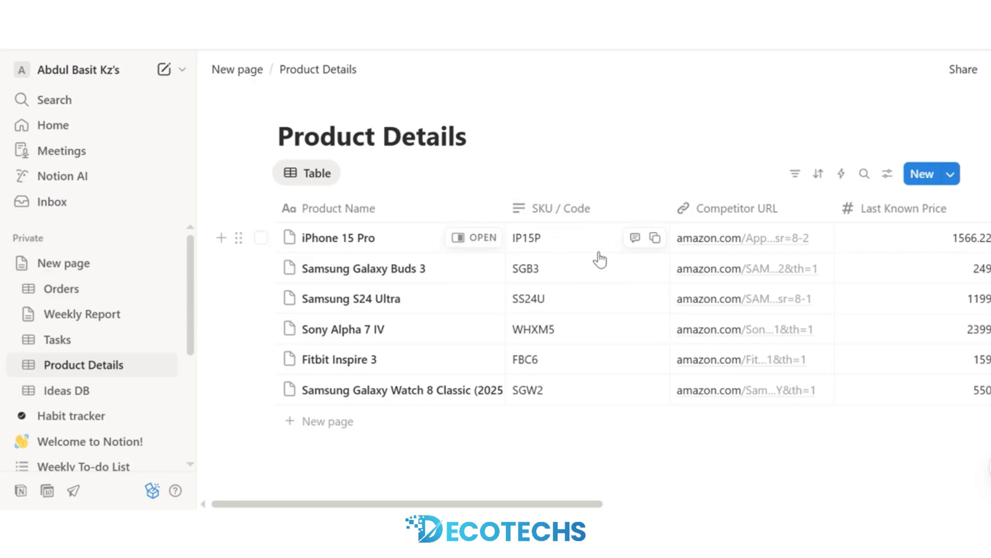
# - Examine all columns of the Product Details table in Notion, from Product Name to Comparison Details, and return to the n8n workflow canvas
pyautogui.hscroll(8, 600, 259)
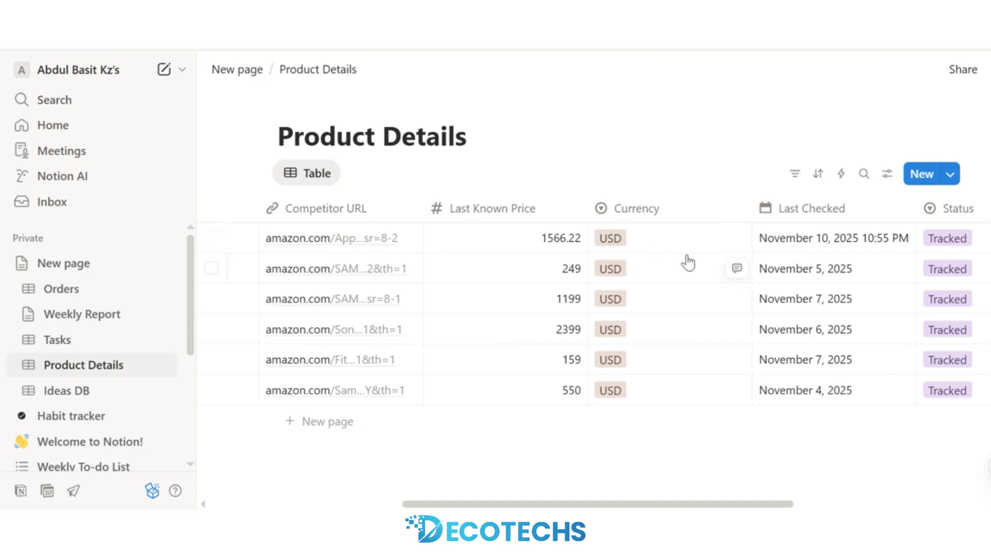
pyautogui.hscroll(6, 688, 262)
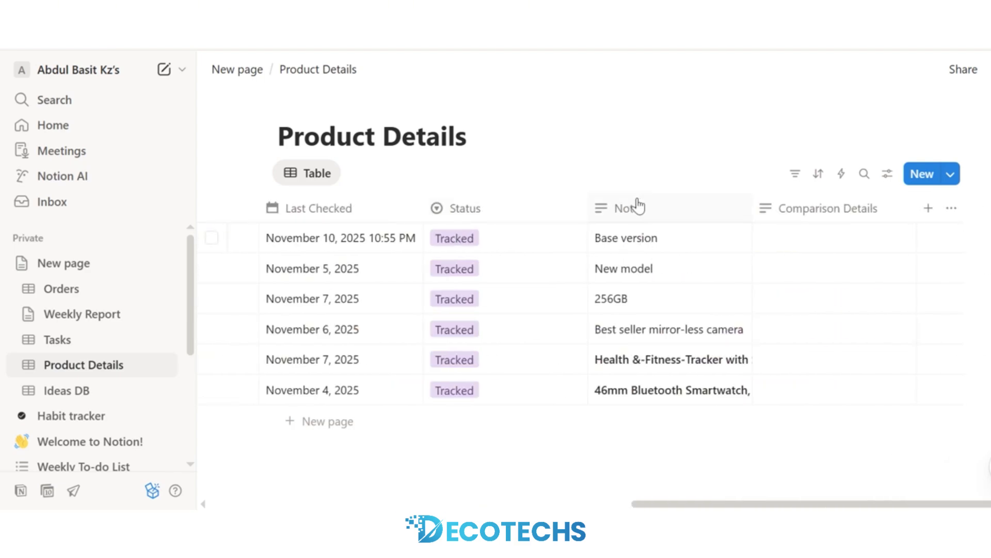
pyautogui.hscroll(-3, 838, 238)
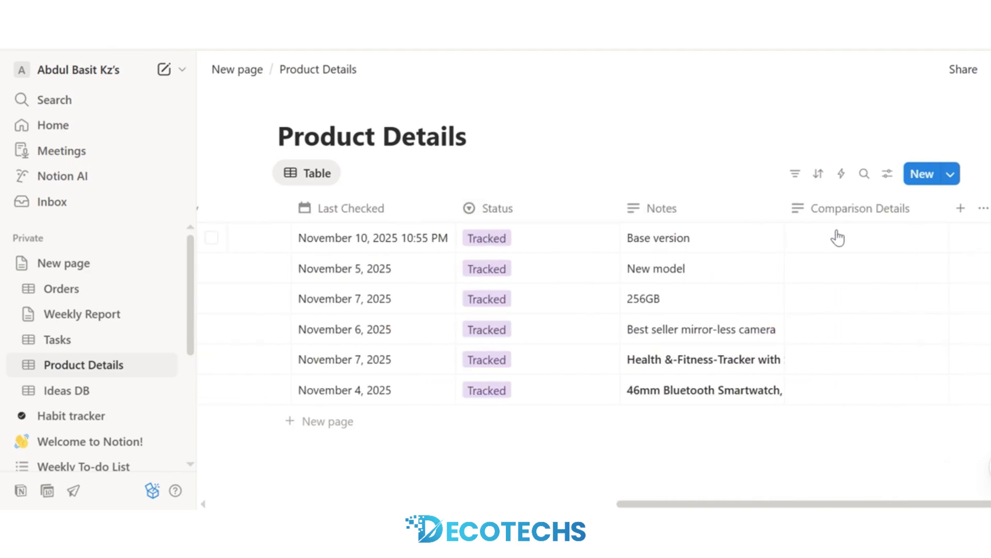
pyautogui.hscroll(-6, 838, 238)
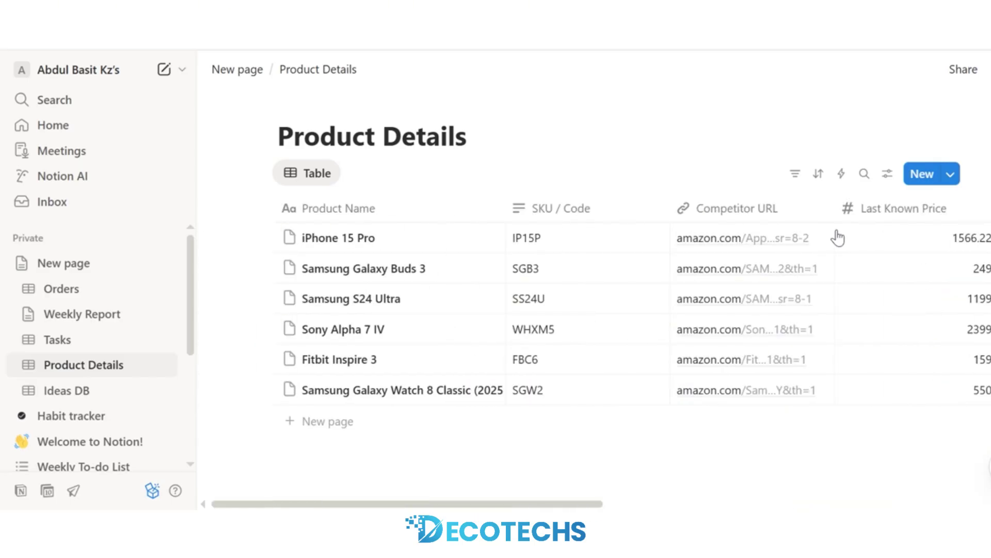
pyautogui.hscroll(2, 838, 238)
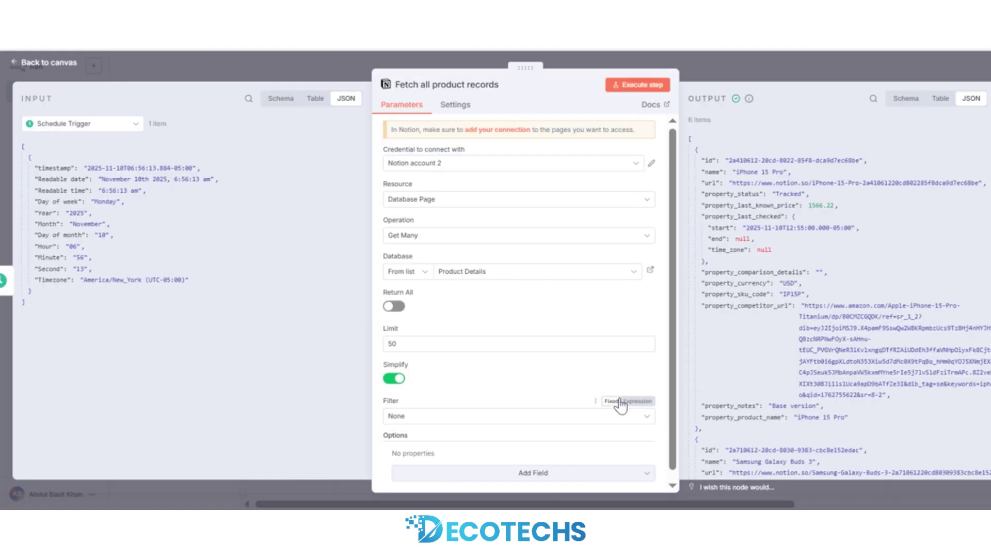
pyautogui.click(829, 76)
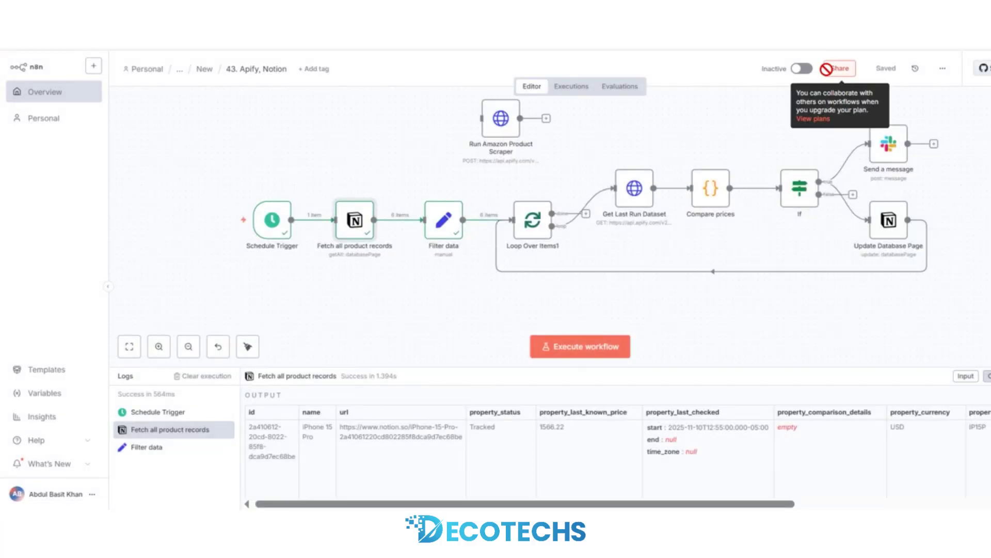
# - Examine the field mappings of the Filter data node and the batch settings of the Loop Over Items1 node
pyautogui.doubleClick(438, 227)
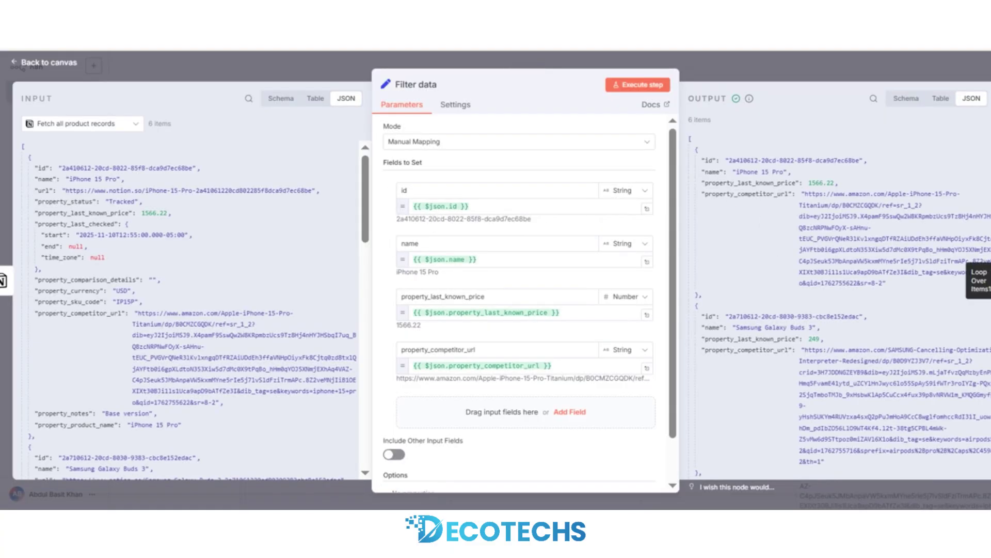
pyautogui.click(984, 282)
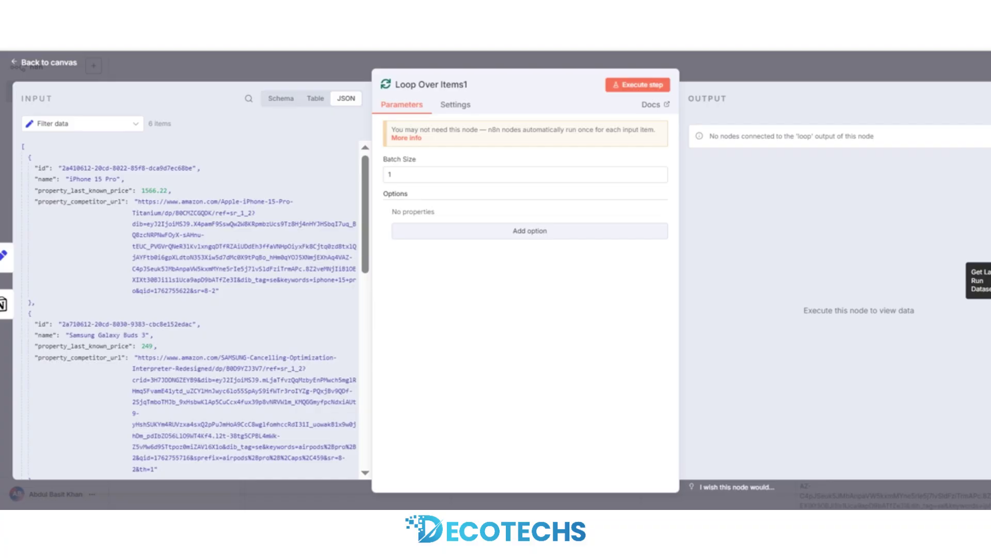
pyautogui.click(911, 60)
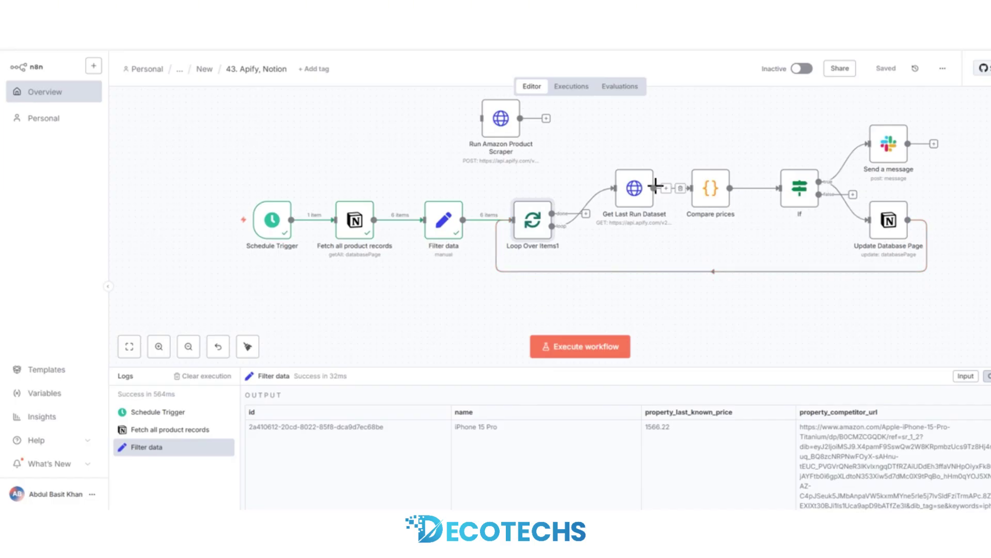
# - Inspect the Get Last Run Dataset node and the latest Amazon Product Scrapper run with its output in Apify
pyautogui.doubleClick(629, 192)
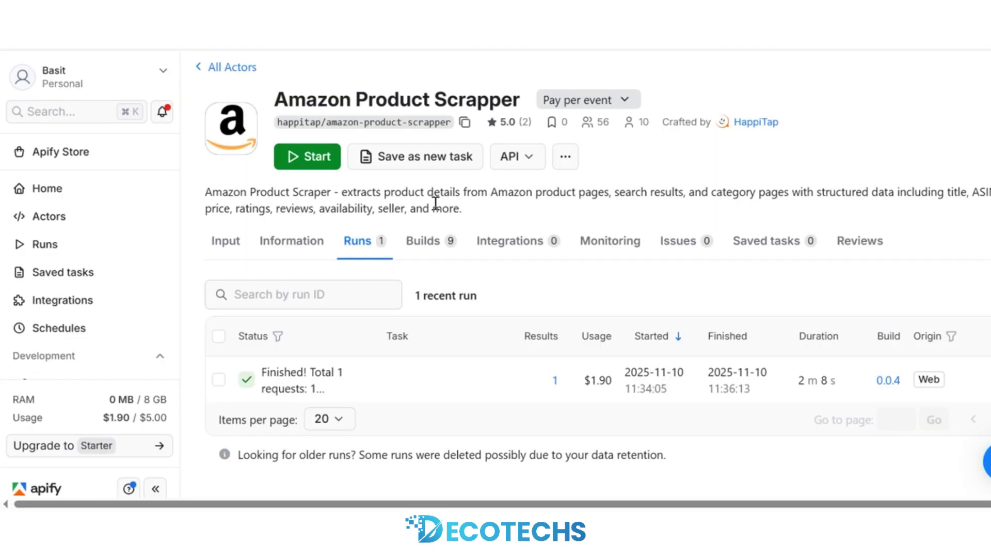
pyautogui.scroll(-1, 371, 333)
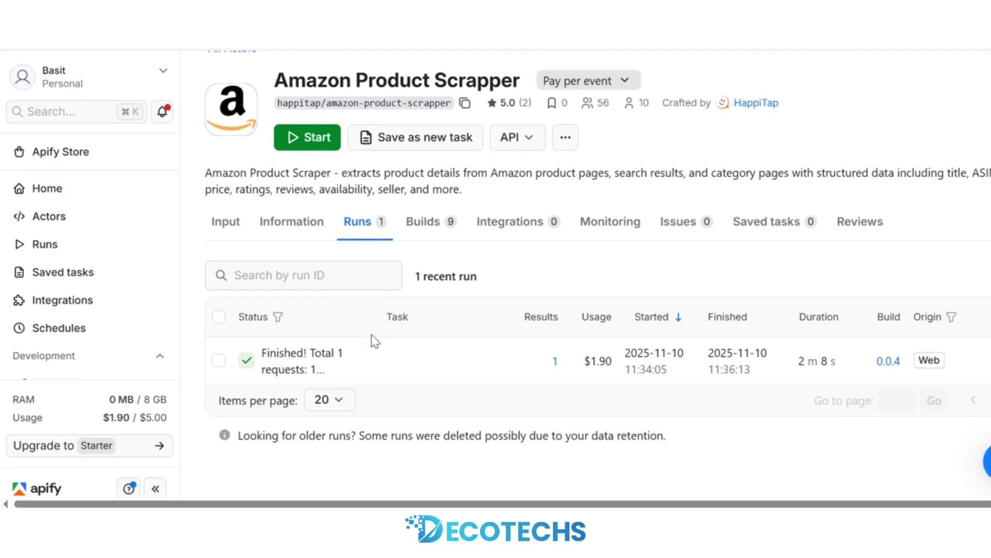
pyautogui.click(309, 358)
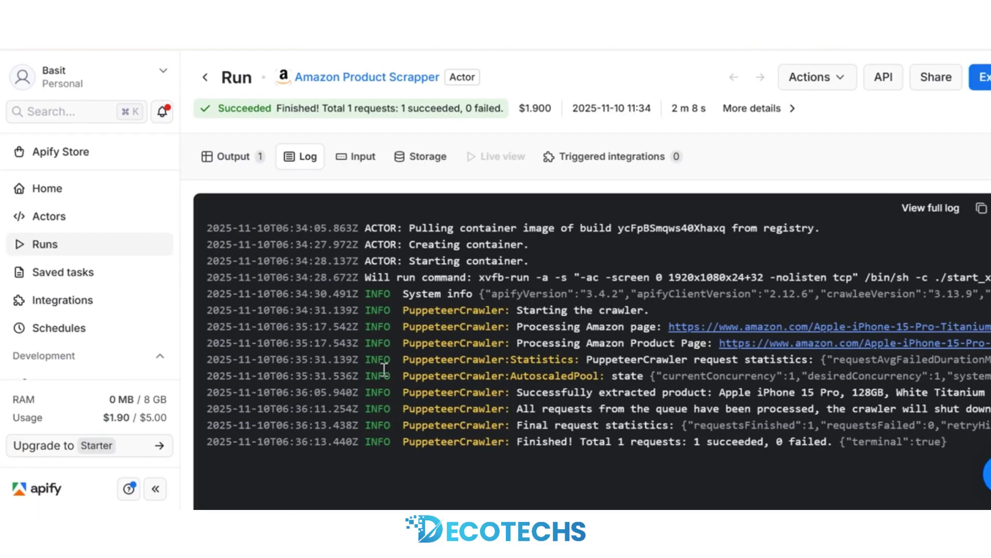
pyautogui.click(227, 164)
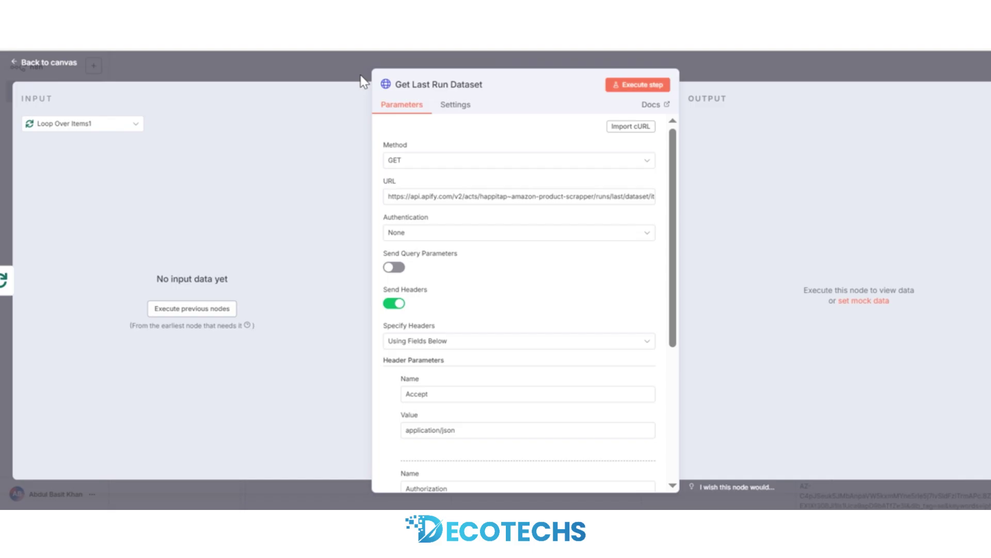
pyautogui.press('Escape')
# - Examine the Run Amazon Product Scraper node's POST request, including its JSON body and redirect options
pyautogui.click(501, 123)
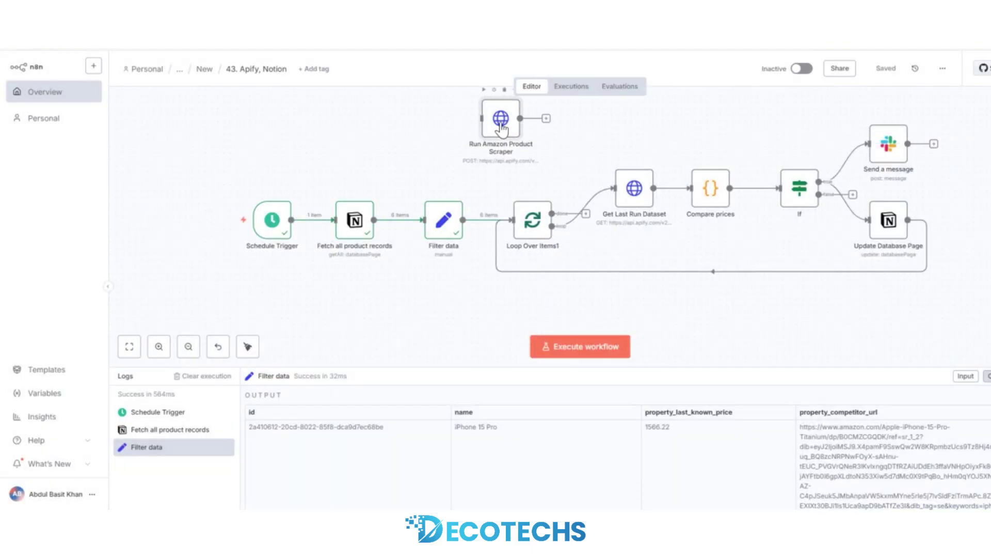
pyautogui.doubleClick(500, 124)
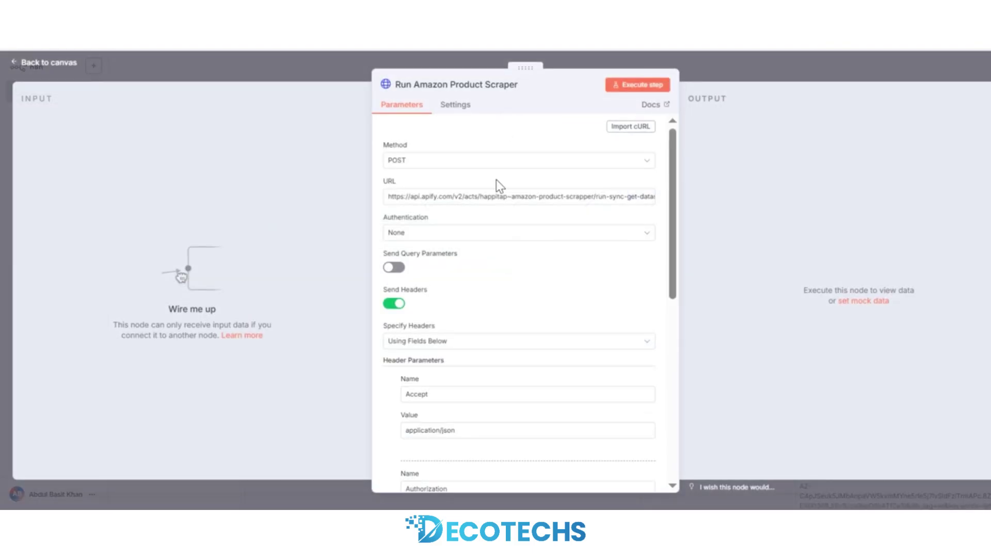
pyautogui.scroll(-8, 518, 438)
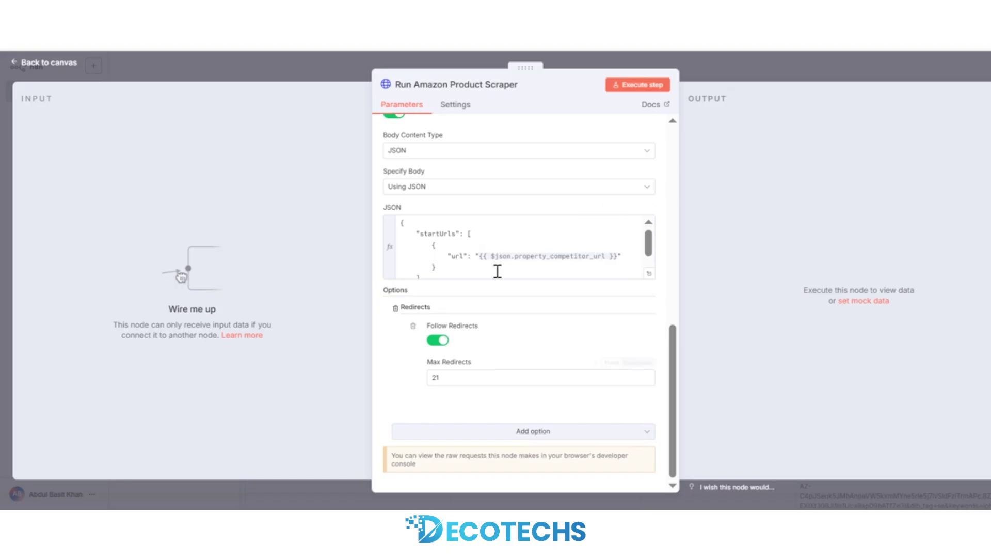
pyautogui.scroll(-1, 491, 263)
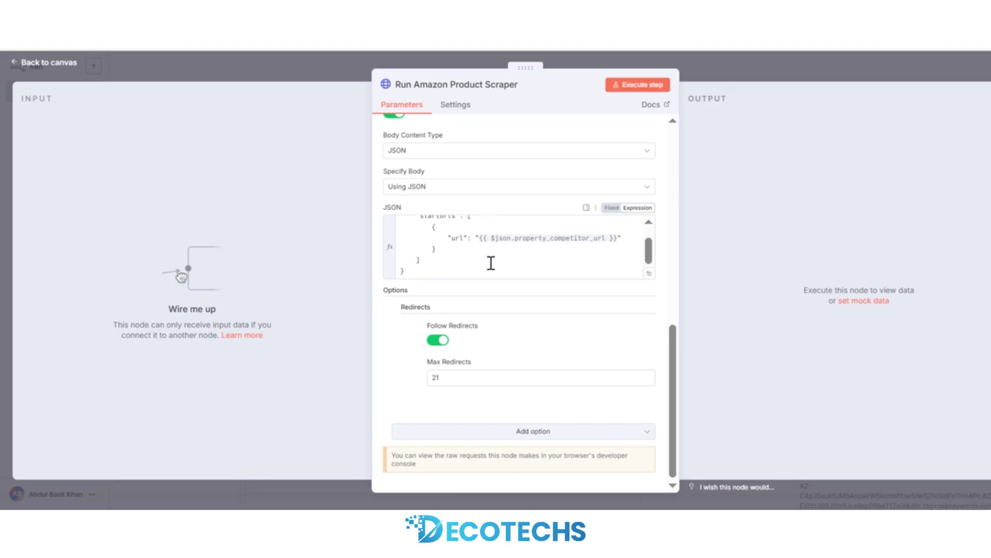
pyautogui.scroll(2, 491, 263)
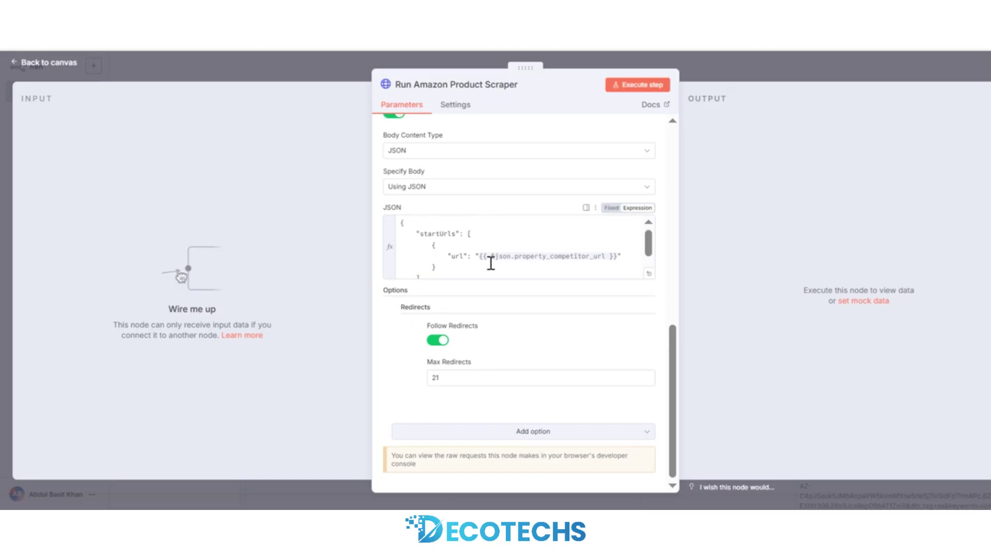
pyautogui.click(726, 63)
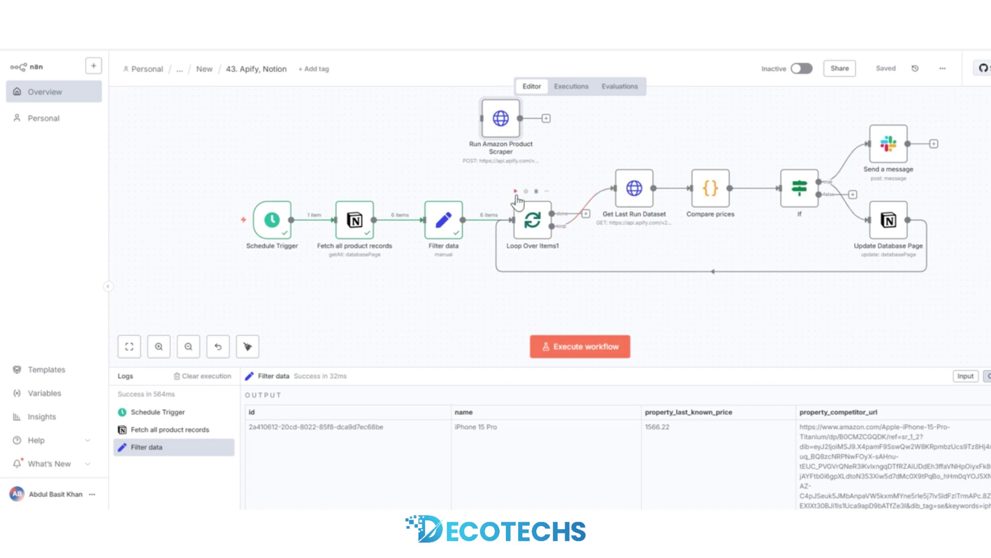
# - Execute the Loop Over Items1 and Get Last Run Dataset nodes and view the scraped product output
pyautogui.click(516, 192)
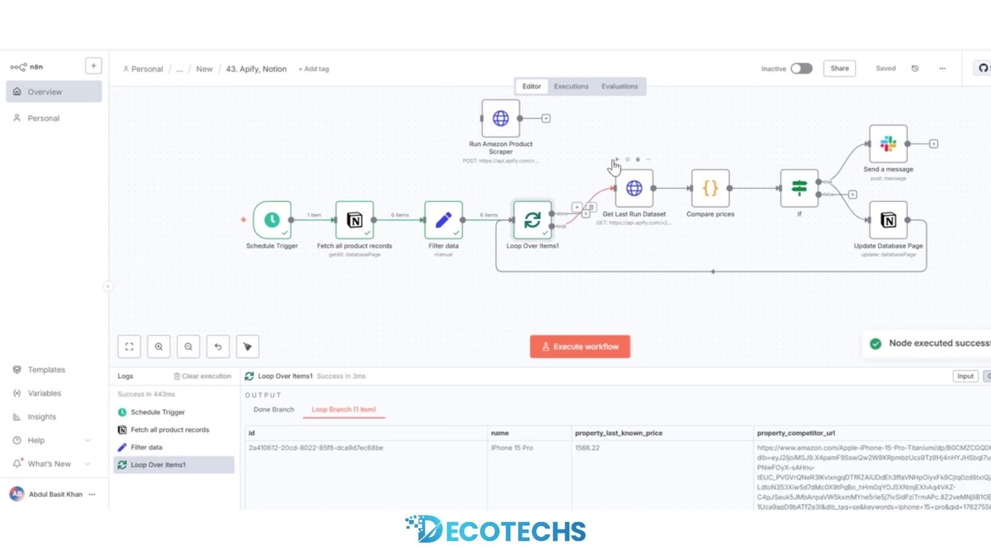
pyautogui.click(617, 160)
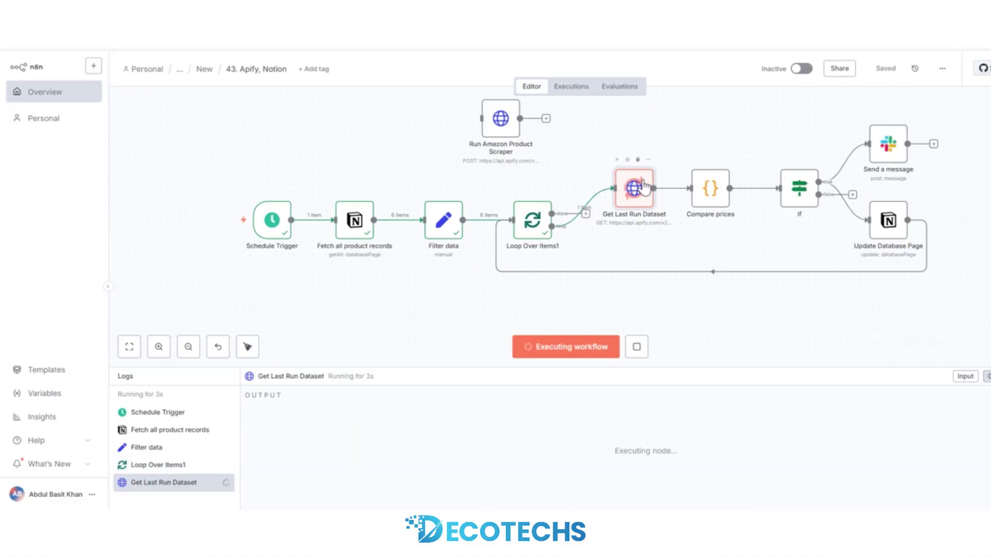
pyautogui.doubleClick(643, 185)
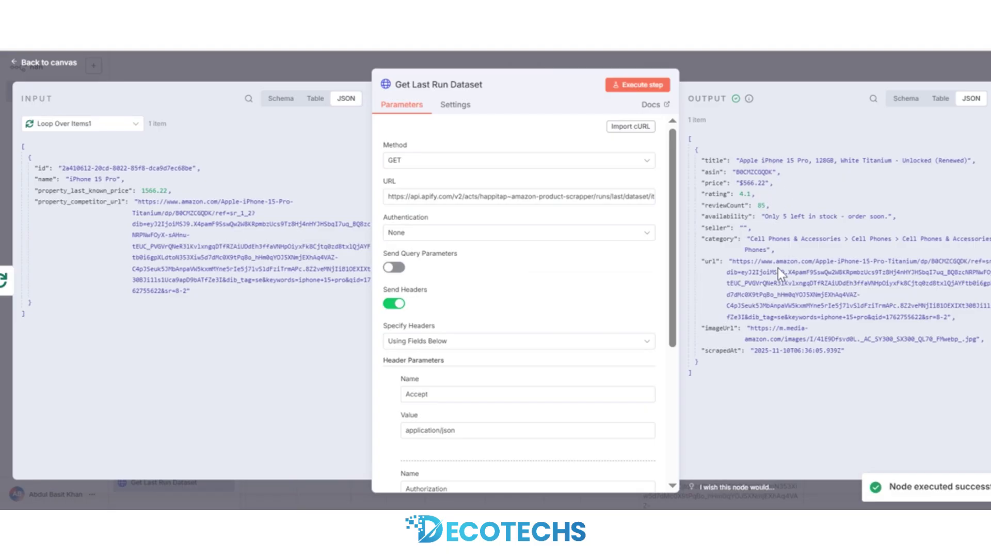
pyautogui.click(835, 61)
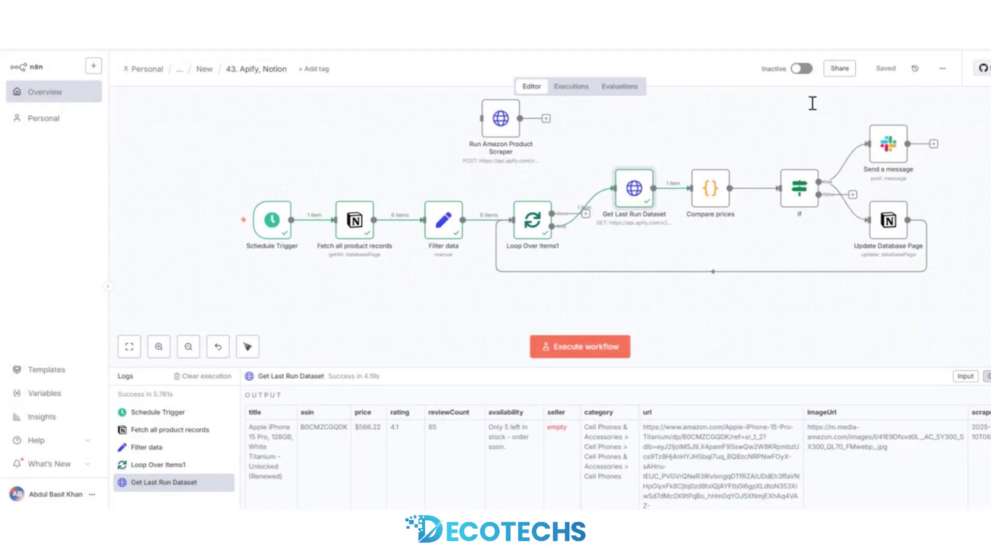
# - Execute the Compare prices code node from its settings and return to the canvas
pyautogui.click(710, 191)
pyautogui.doubleClick(710, 191)
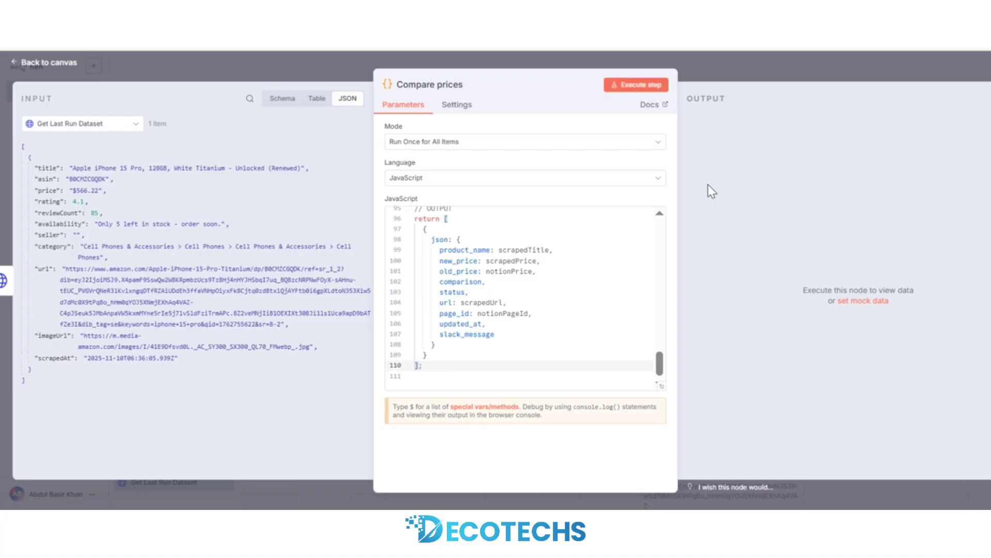
pyautogui.click(644, 85)
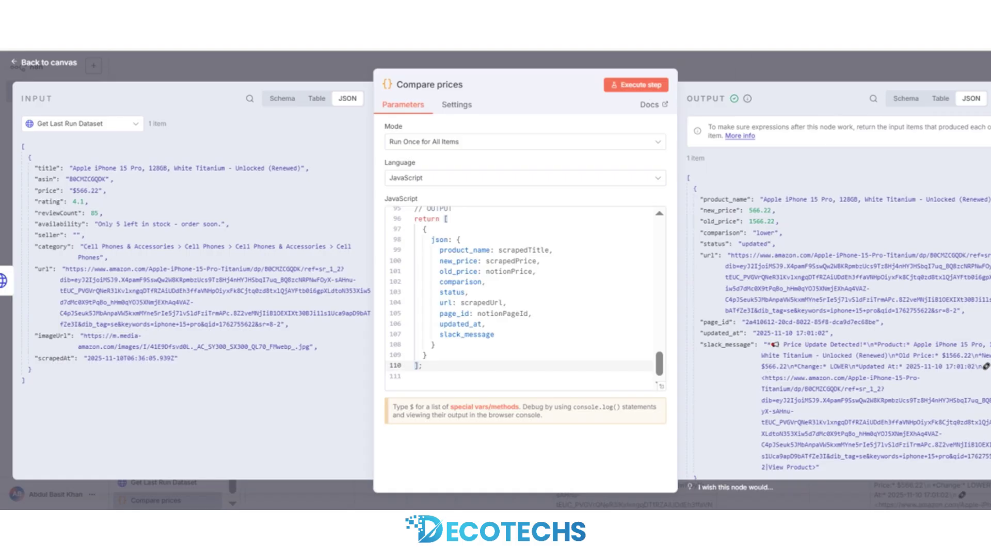
pyautogui.click(751, 59)
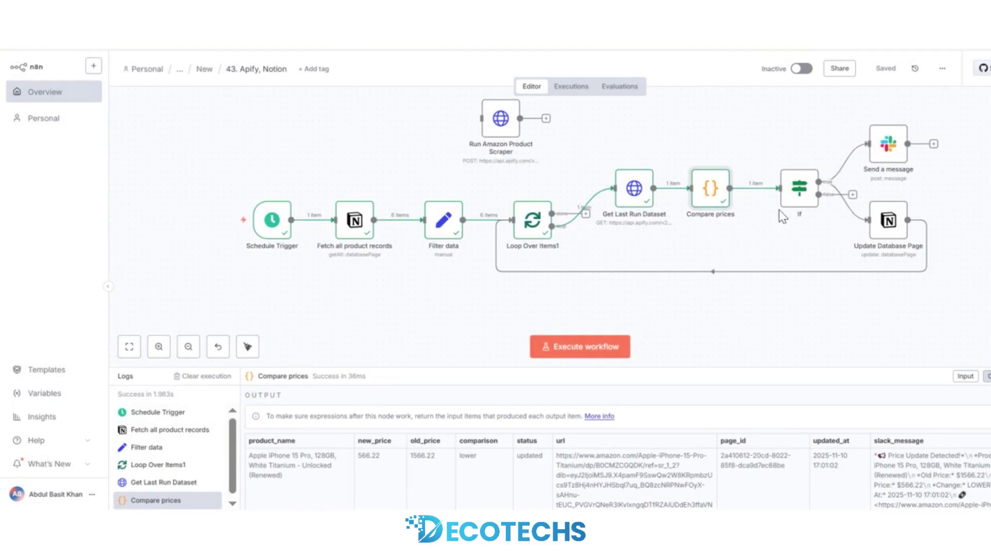
# - Execute the whole workflow from the Schedule Trigger
pyautogui.moveTo(783, 164)
pyautogui.click(190, 221)
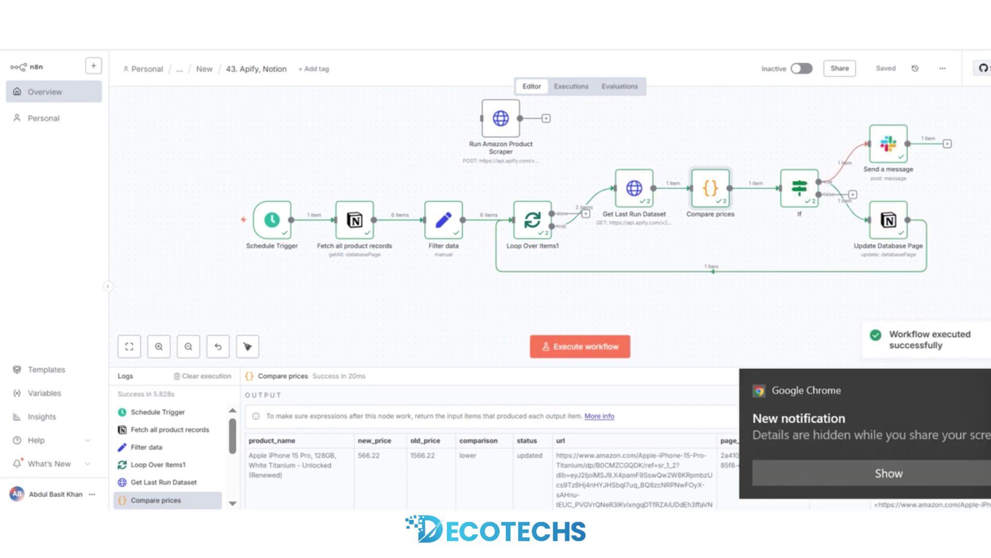
# - Check the iPhone 15 Pro row in Notion's Product Details table and the price update message in Slack's n8n_tasks channel
pyautogui.click(271, 61)
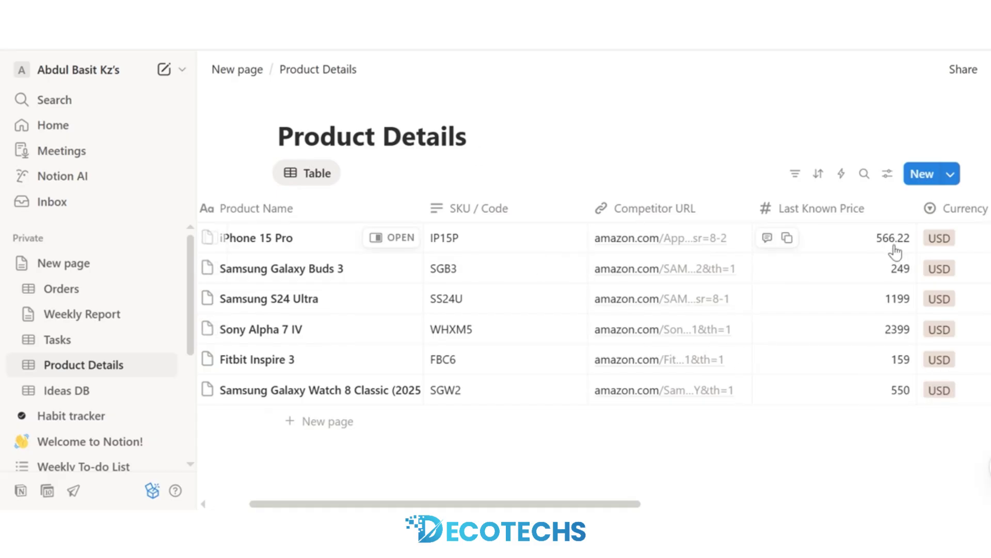
pyautogui.hscroll(10, 896, 252)
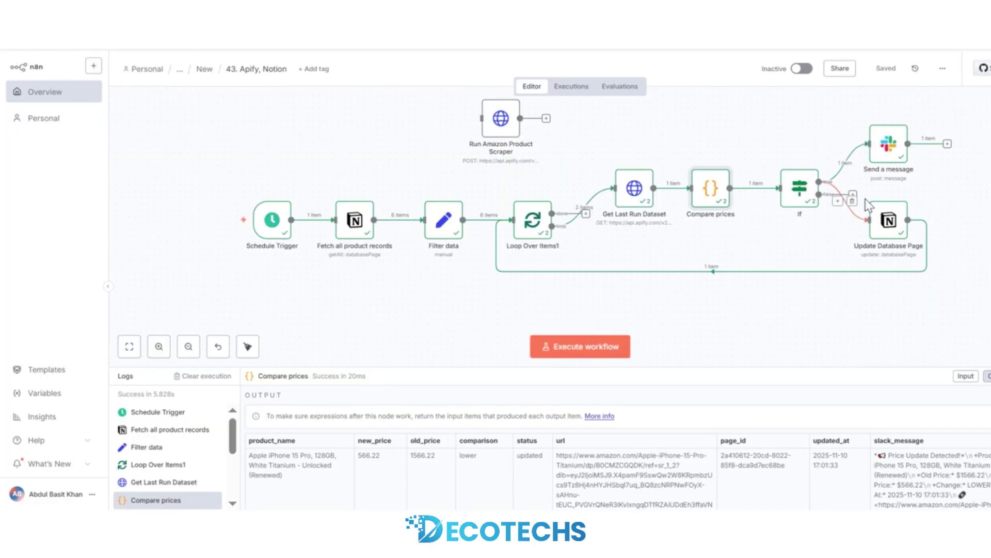
pyautogui.click(560, 26)
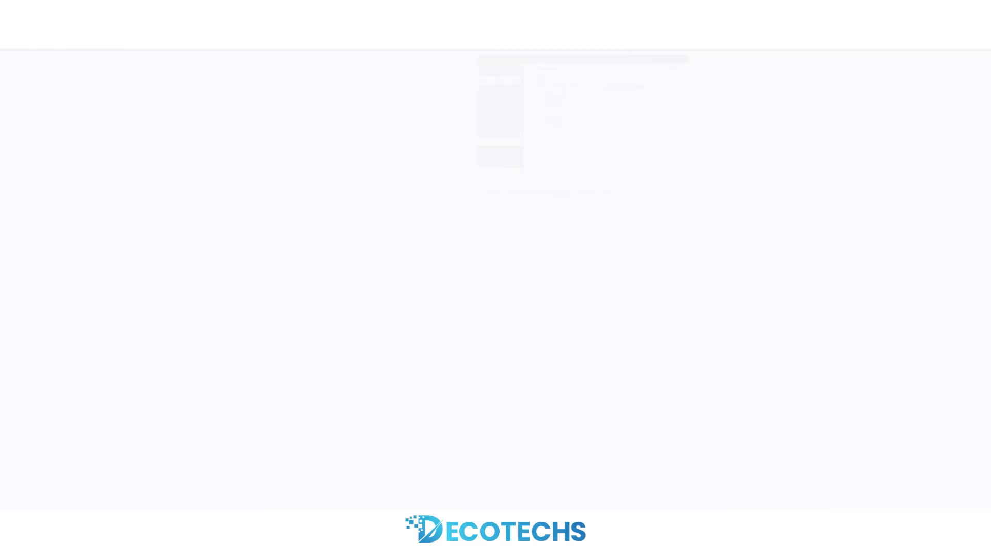
pyautogui.scroll(2, 504, 312)
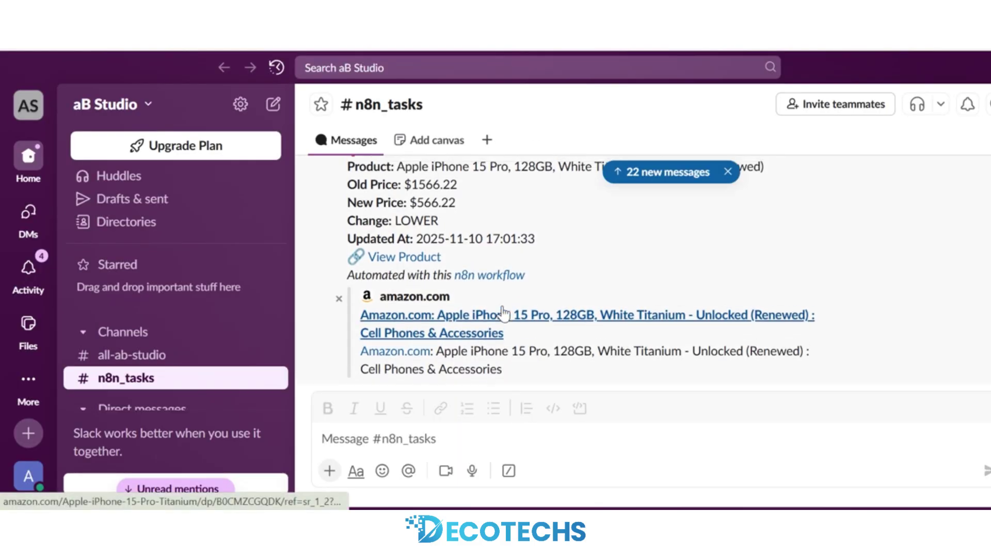